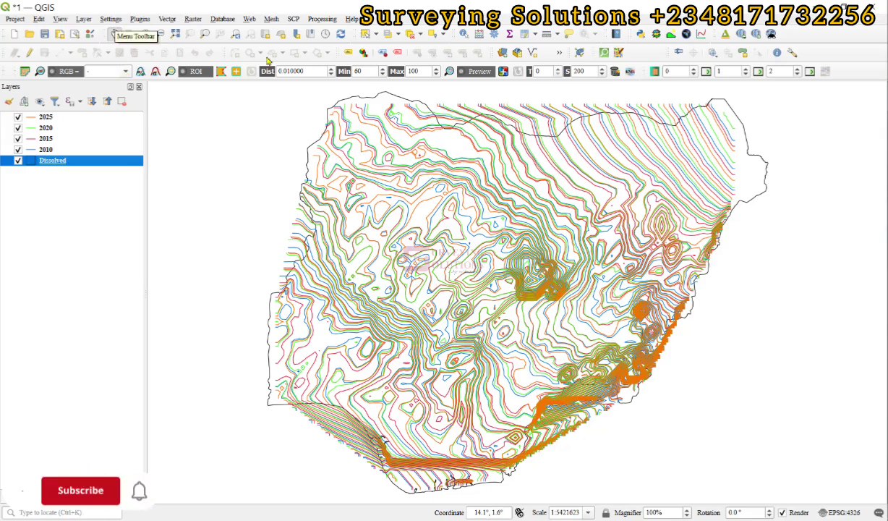
- Open the Clip geoprocessing tool in batch processing mode and widen its dialog
{"action": "scroll", "coordinate": [531, 91], "scroll_direction": "up", "scroll_amount": 1}
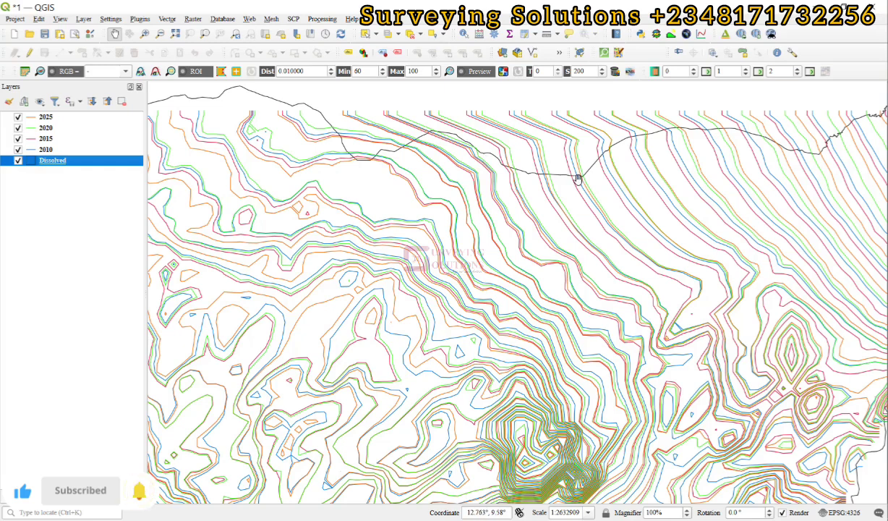
{"action": "left_click", "coordinate": [167, 20]}
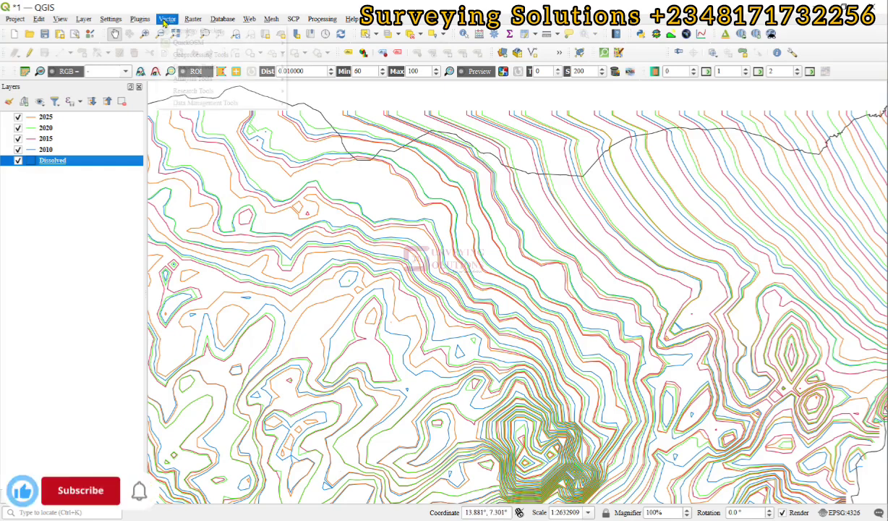
{"action": "mouse_move", "coordinate": [220, 59]}
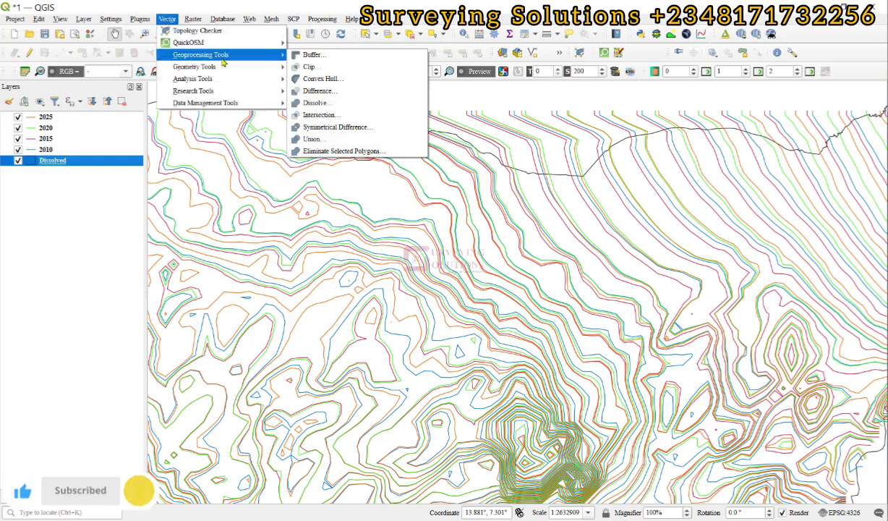
{"action": "left_click", "coordinate": [325, 70]}
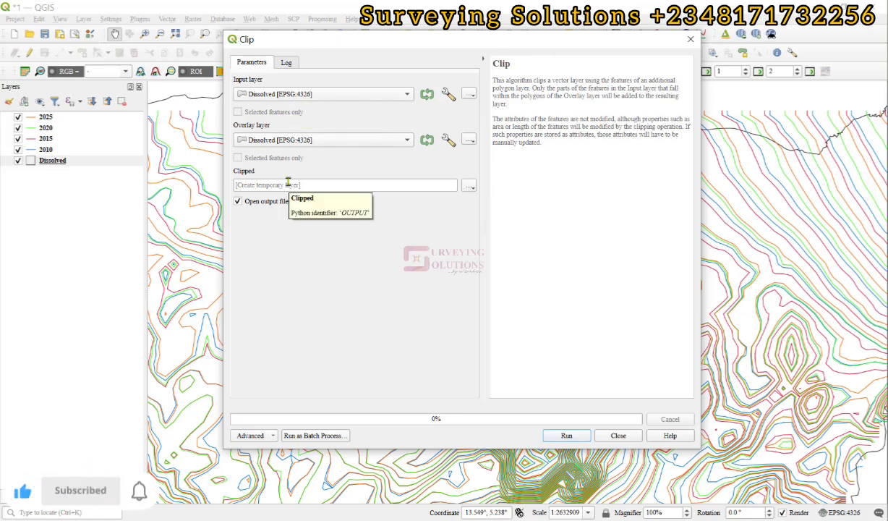
{"action": "left_click", "coordinate": [324, 436]}
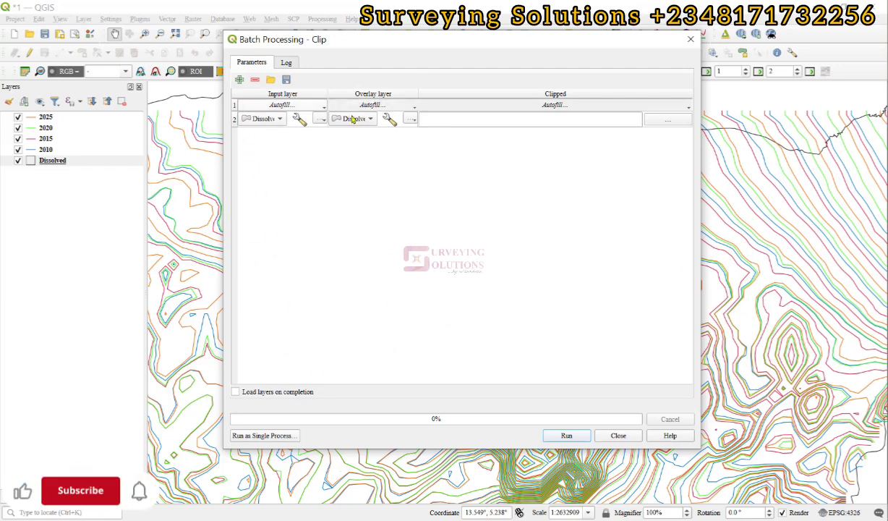
{"action": "left_click_drag", "start_coordinate": [703, 134], "coordinate": [832, 134]}
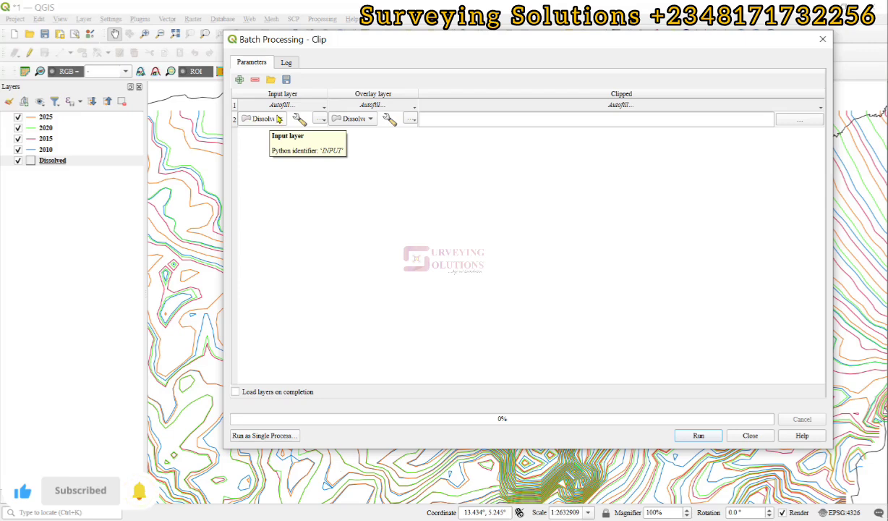
- Set the first row's input layer to 2010 and add the open layers 2015, 2020 and 2025 as further input rows
{"action": "left_click", "coordinate": [278, 118]}
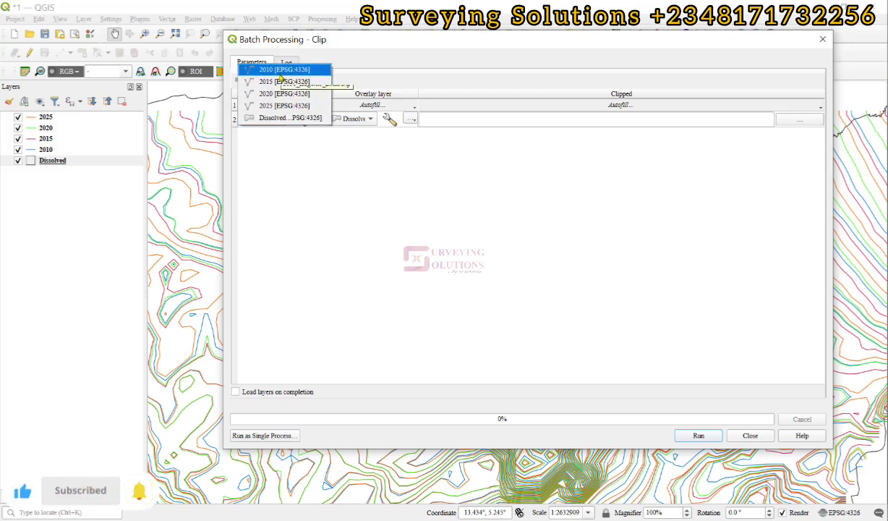
{"action": "left_click", "coordinate": [279, 72]}
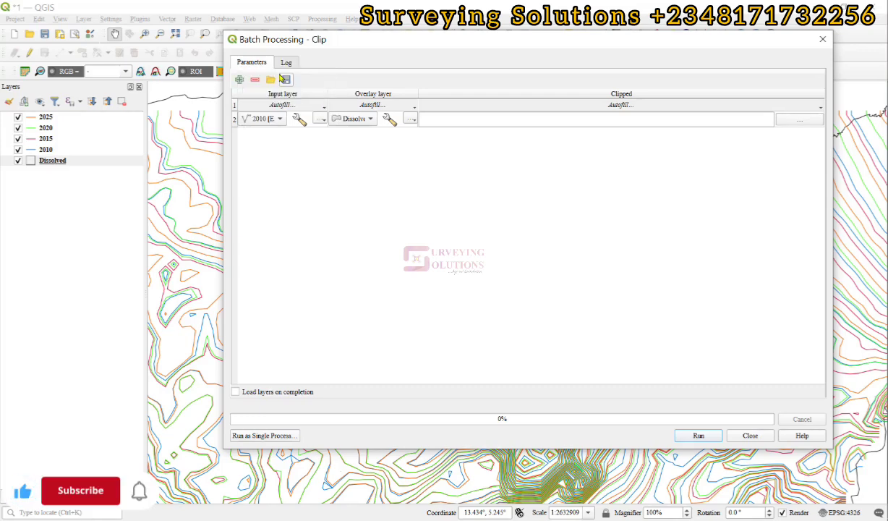
{"action": "left_click", "coordinate": [315, 107]}
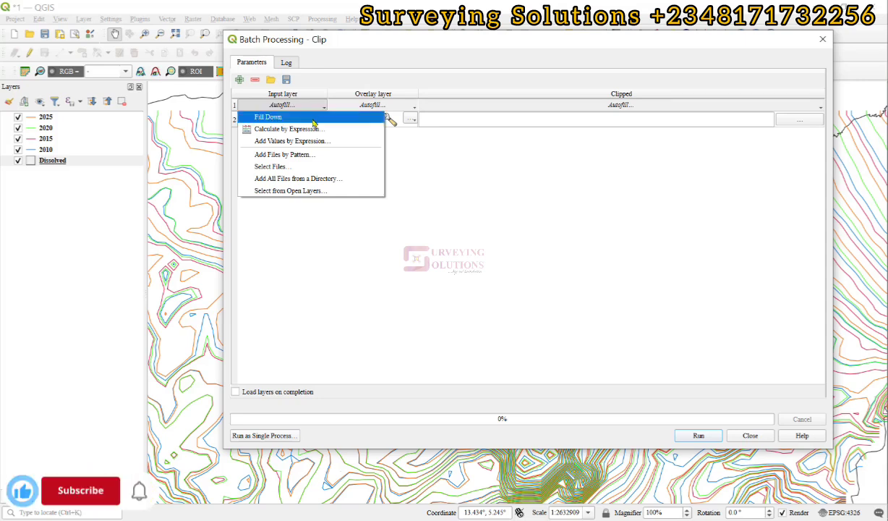
{"action": "left_click", "coordinate": [295, 193]}
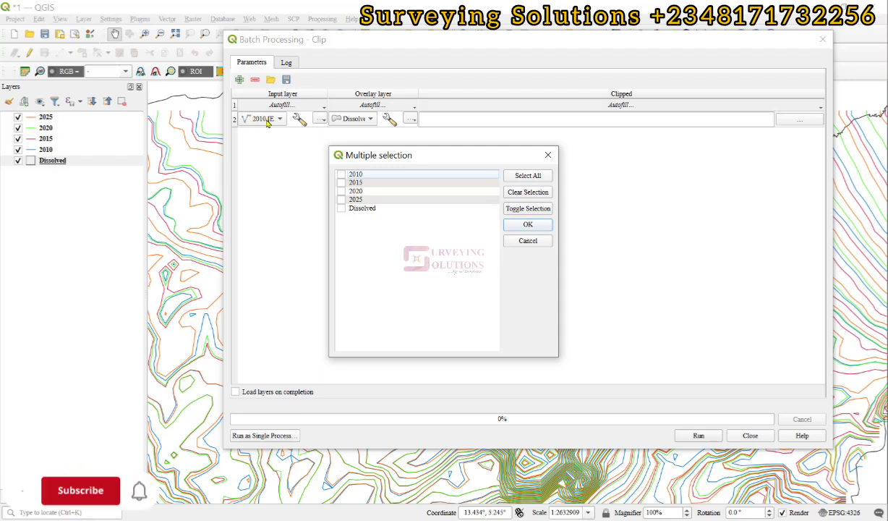
{"action": "left_click", "coordinate": [341, 184]}
{"action": "left_click", "coordinate": [340, 191]}
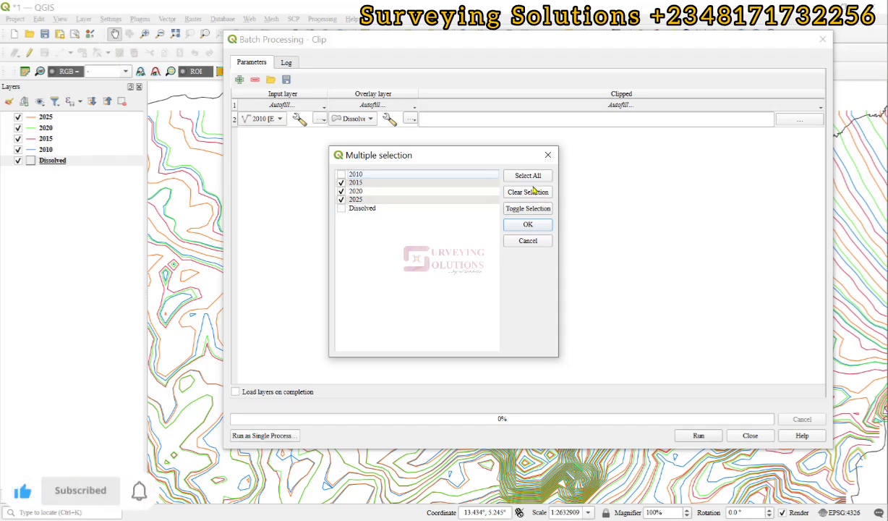
{"action": "left_click", "coordinate": [527, 224]}
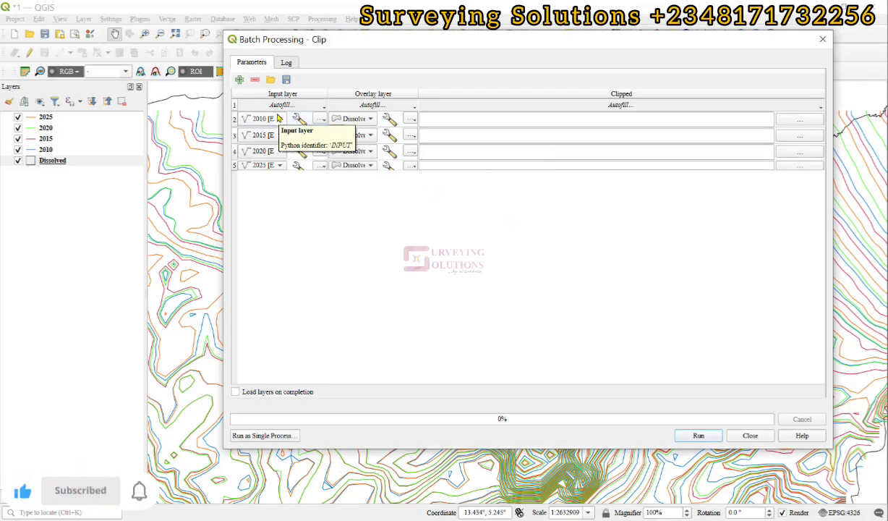
- Check the input layer chosen in each of the four batch rows, from 2010 to 2025
{"action": "left_click", "coordinate": [280, 119]}
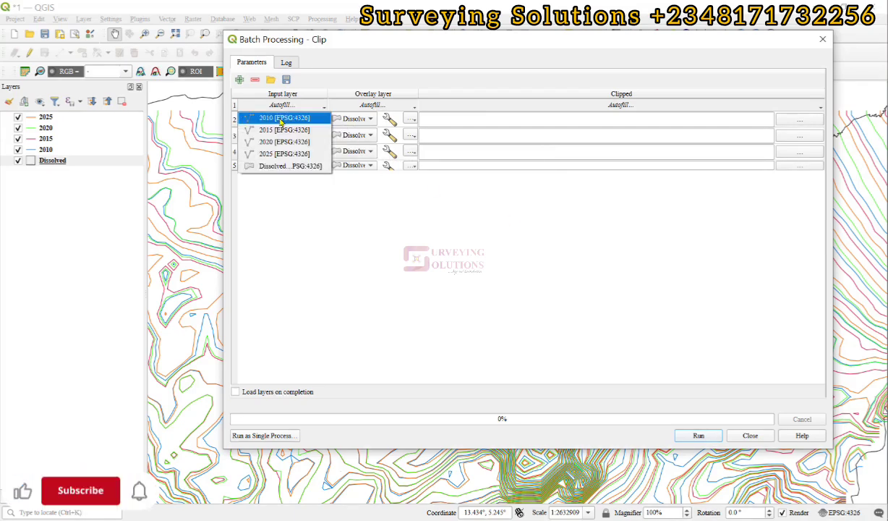
{"action": "left_click", "coordinate": [280, 120]}
{"action": "left_click", "coordinate": [278, 134]}
{"action": "left_click", "coordinate": [279, 133]}
{"action": "left_click", "coordinate": [278, 133]}
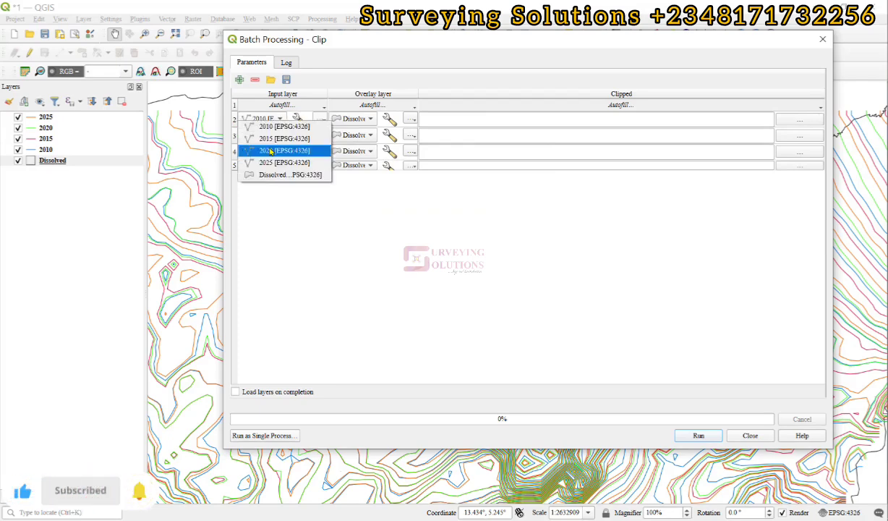
{"action": "left_click", "coordinate": [269, 150]}
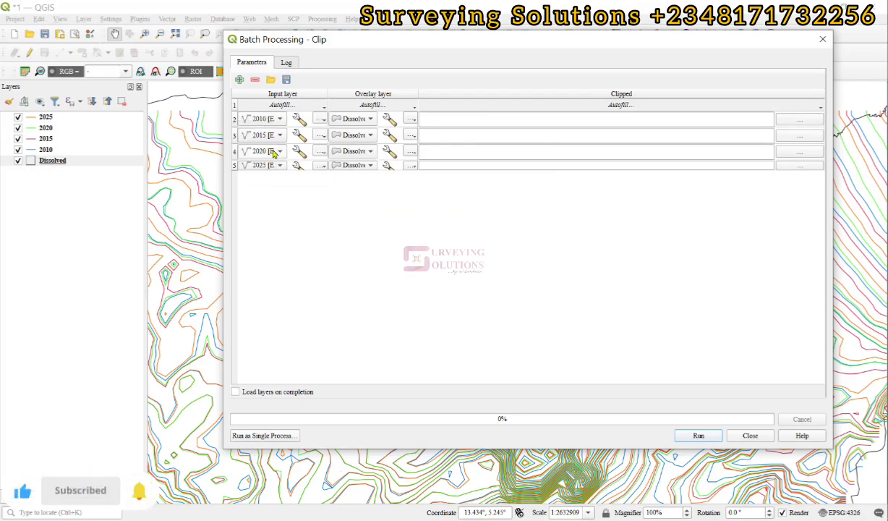
{"action": "left_click", "coordinate": [273, 166]}
{"action": "left_click", "coordinate": [273, 165]}
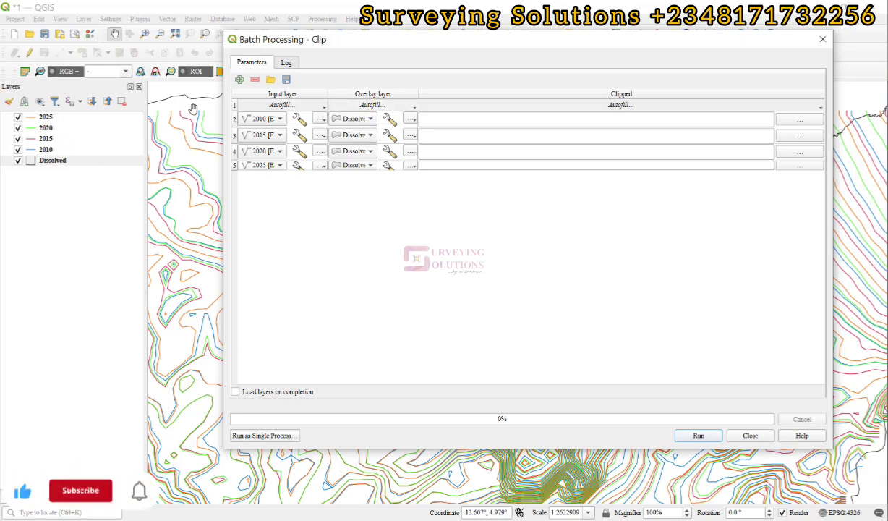
- Fill the Dissolved overlay layer down to all batch rows
{"action": "left_click", "coordinate": [363, 121]}
{"action": "left_click", "coordinate": [351, 119]}
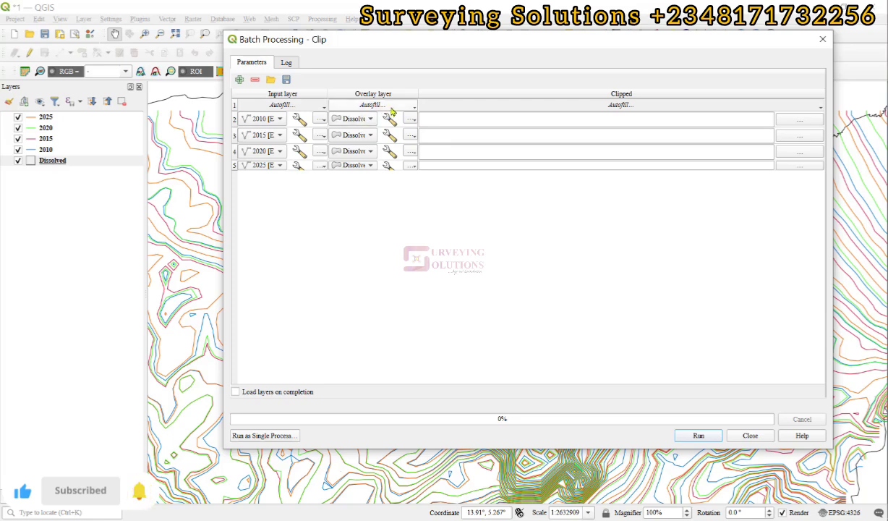
{"action": "left_click", "coordinate": [389, 106]}
{"action": "left_click", "coordinate": [358, 117]}
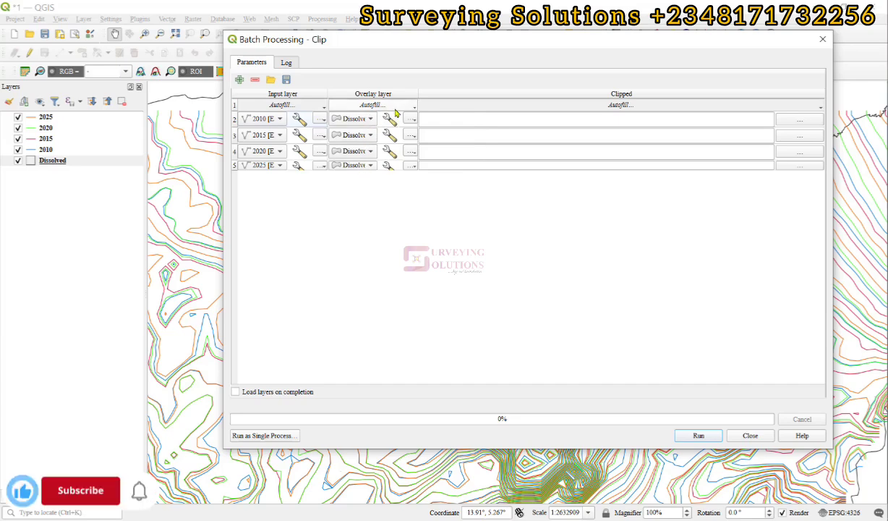
{"action": "left_click", "coordinate": [382, 107]}
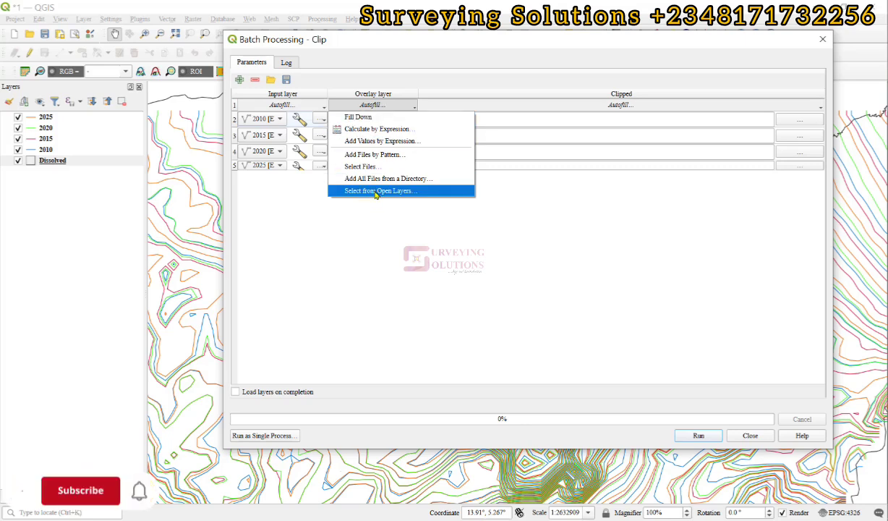
{"action": "left_click", "coordinate": [394, 117]}
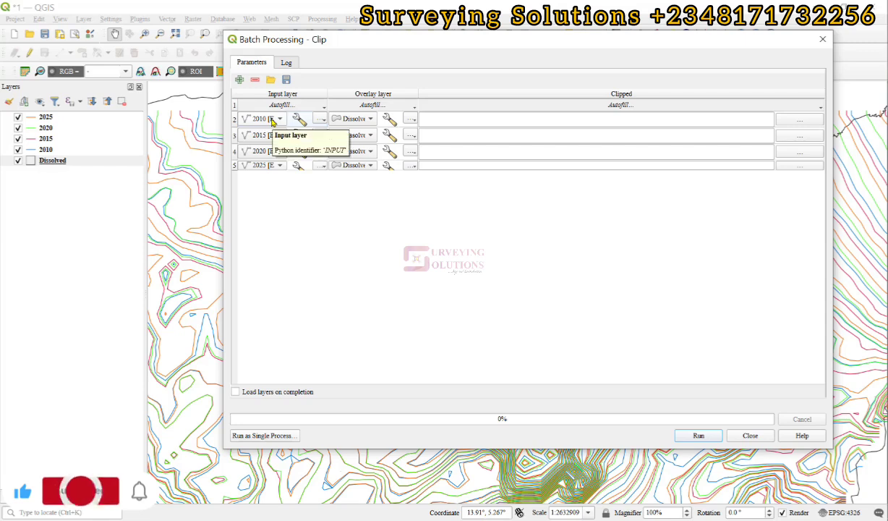
- Check that Dissolved is the overlay layer in each of the four batch rows
{"action": "left_click", "coordinate": [368, 120]}
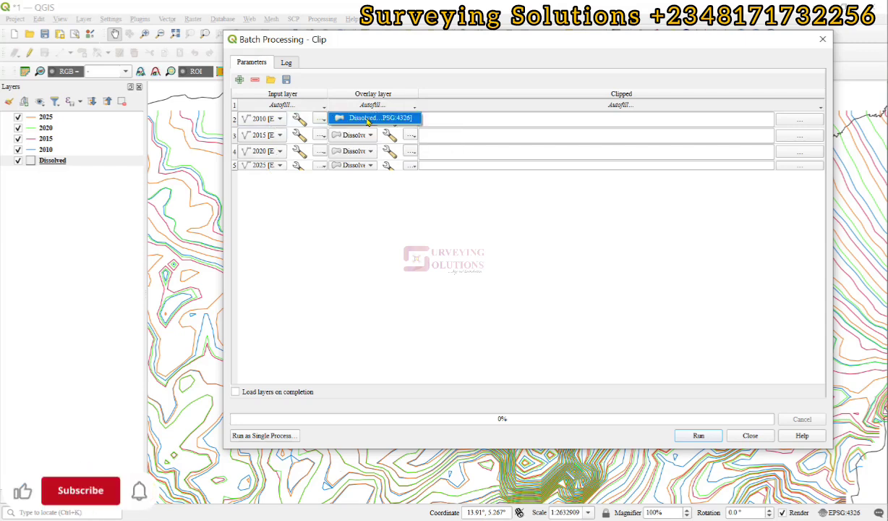
{"action": "left_click", "coordinate": [368, 118]}
{"action": "left_click", "coordinate": [368, 134]}
{"action": "left_click", "coordinate": [371, 136]}
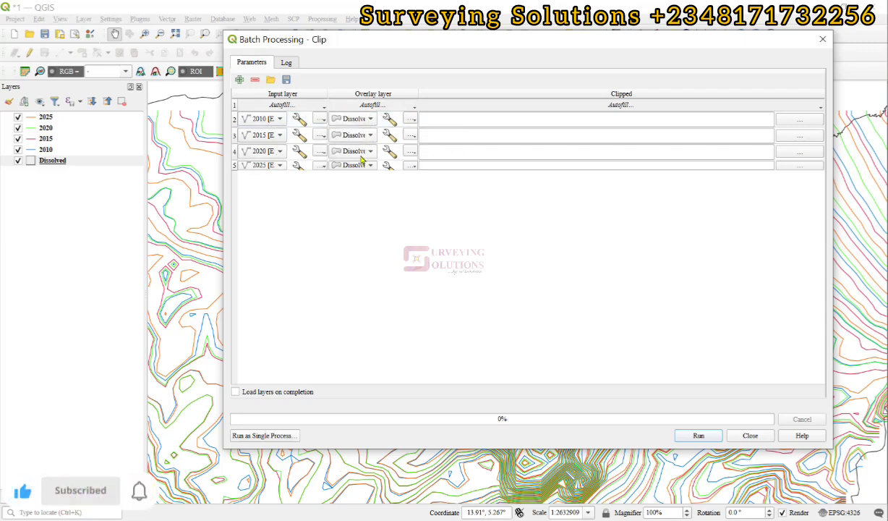
{"action": "left_click", "coordinate": [349, 150]}
{"action": "left_click", "coordinate": [350, 150]}
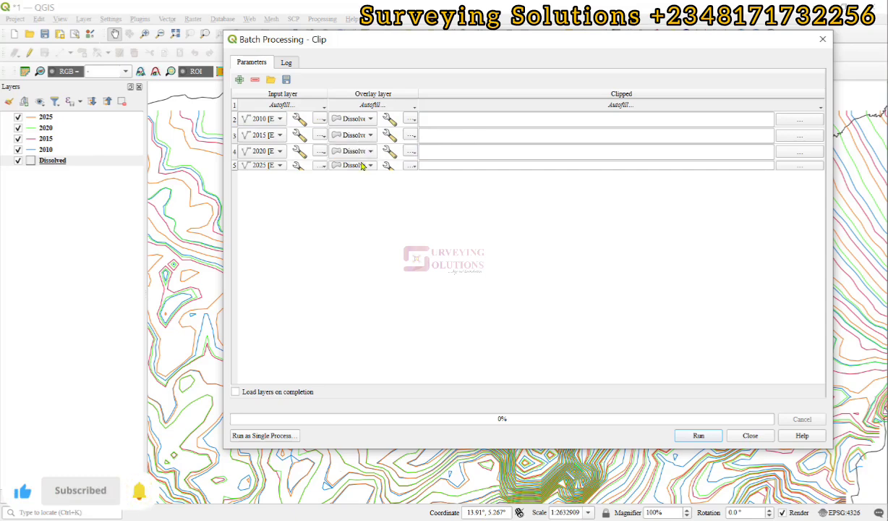
{"action": "left_click", "coordinate": [362, 165]}
{"action": "left_click", "coordinate": [362, 166]}
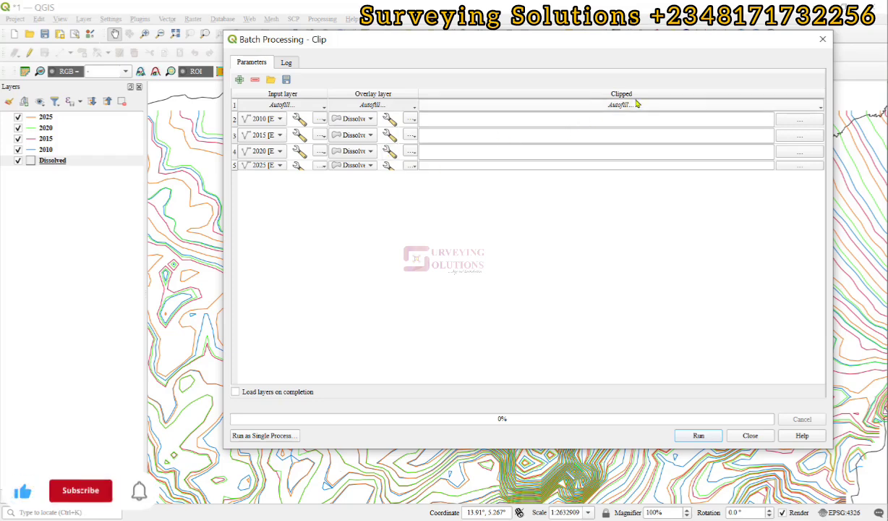
- For the first row's clipped output, create a folder named SHPs inside Batch Processing and open it
{"action": "left_click", "coordinate": [795, 122]}
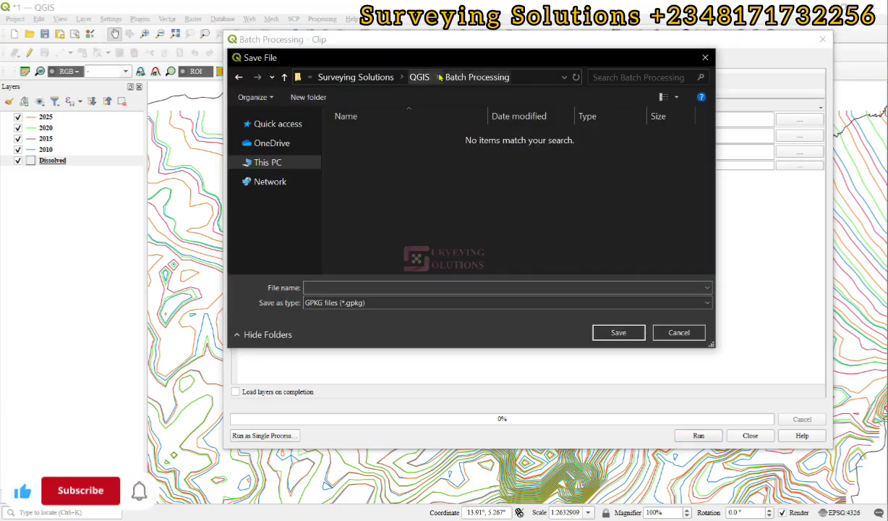
{"action": "left_click", "coordinate": [307, 97]}
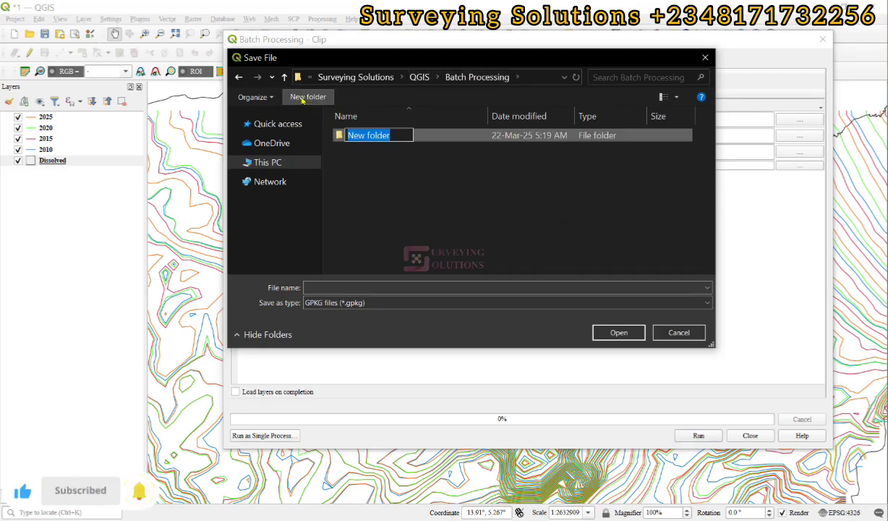
{"action": "type", "text": "S"}
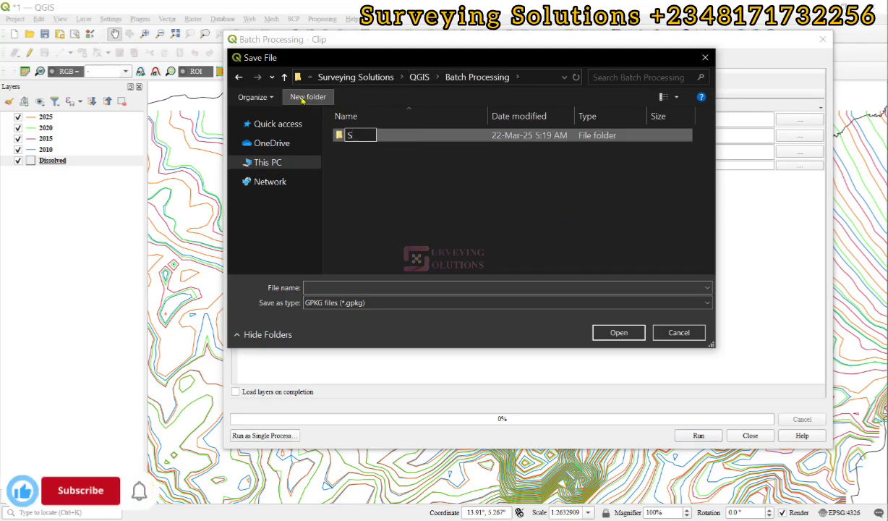
{"action": "type", "text": "HPs"}
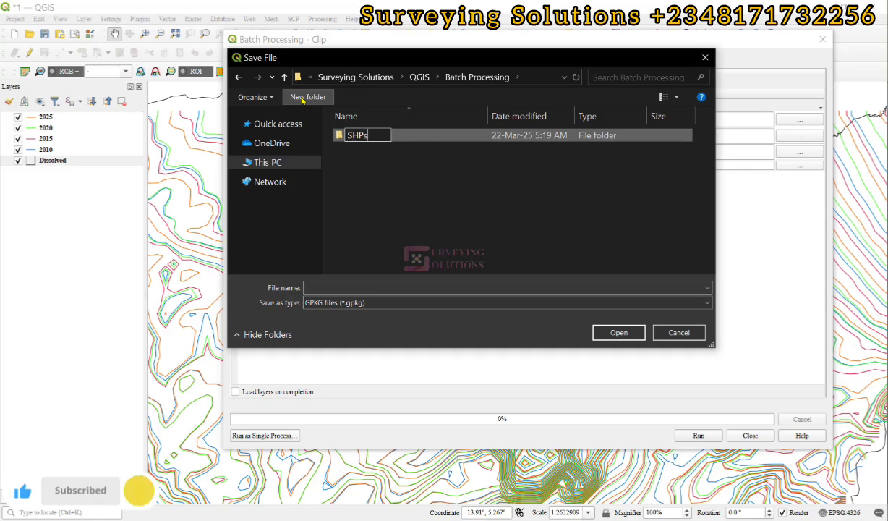
{"action": "key", "text": "Return"}
{"action": "key", "text": "Return"}
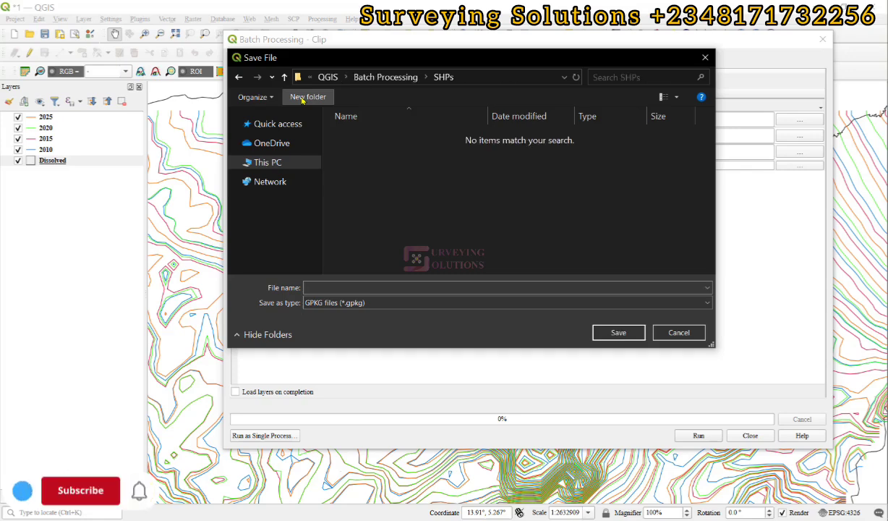
- Save the first row's clipped output as 2010 in SHP format
{"action": "left_click", "coordinate": [354, 303]}
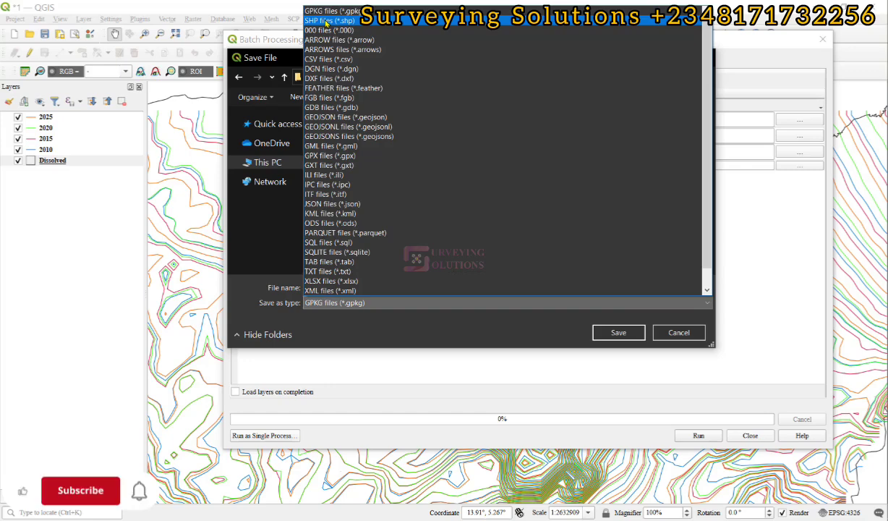
{"action": "left_click", "coordinate": [326, 21]}
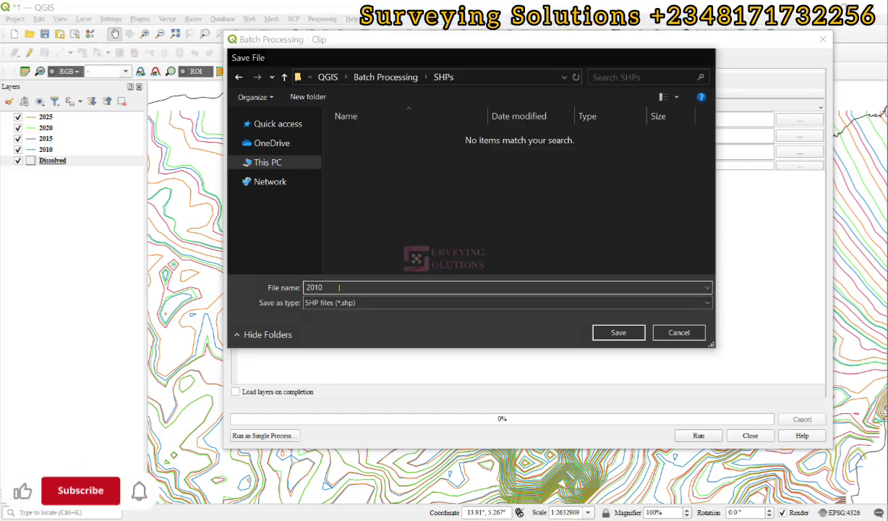
{"action": "key", "text": "Return"}
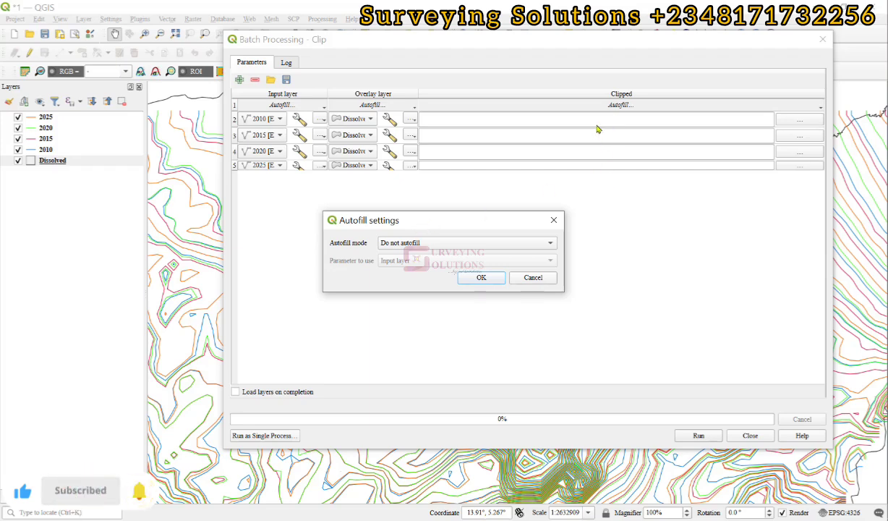
- Autofill the clipped output names with parameter values, using Input layer as the parameter
{"action": "left_click", "coordinate": [507, 247]}
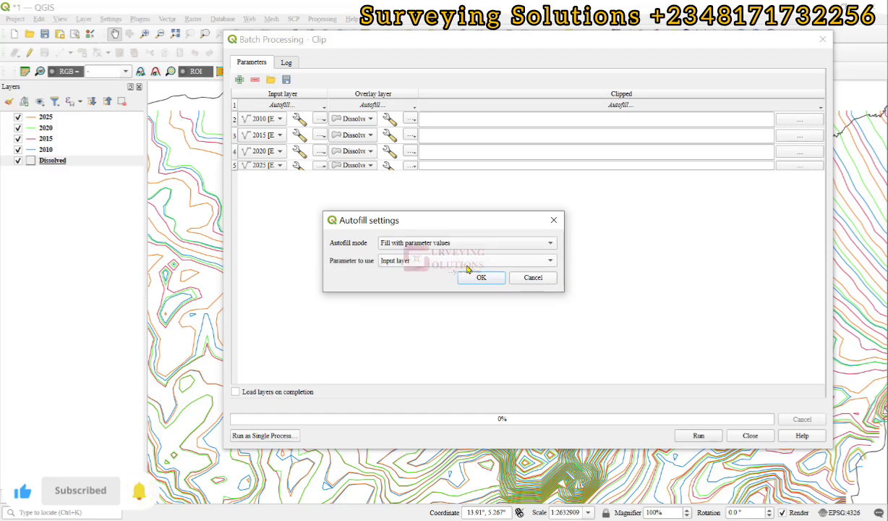
{"action": "left_click", "coordinate": [473, 261]}
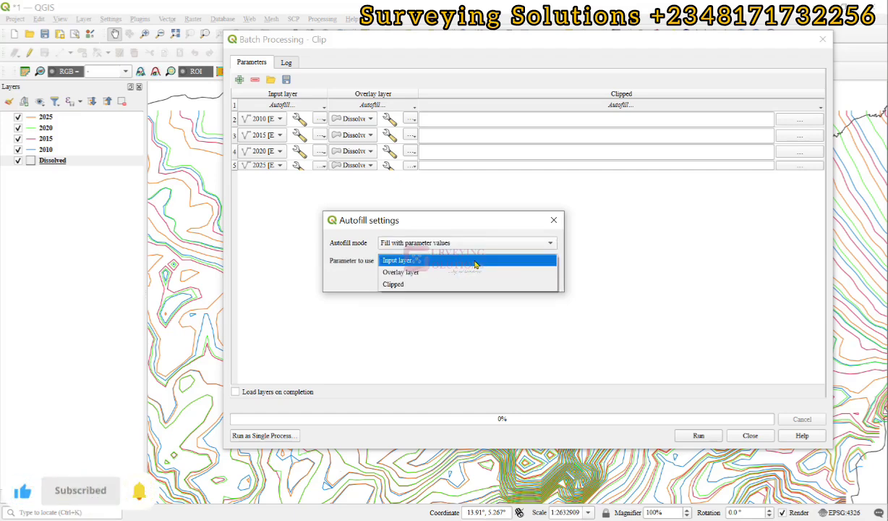
{"action": "left_click", "coordinate": [475, 262]}
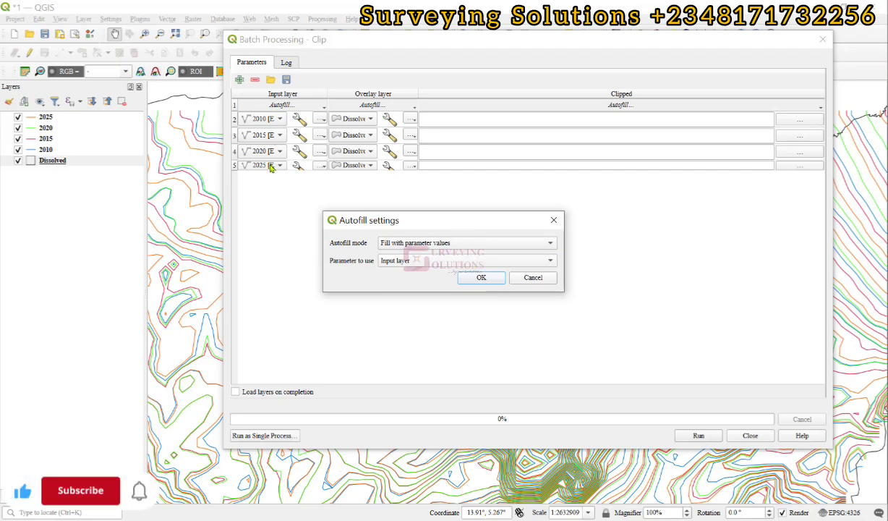
{"action": "left_click", "coordinate": [478, 278]}
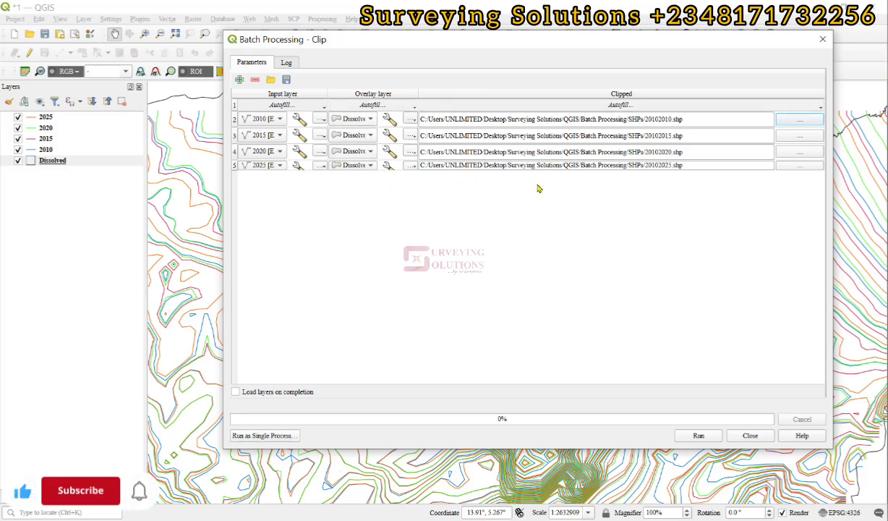
- Run the batch clip for all four rows, then close the batch processing window
{"action": "left_click", "coordinate": [698, 435]}
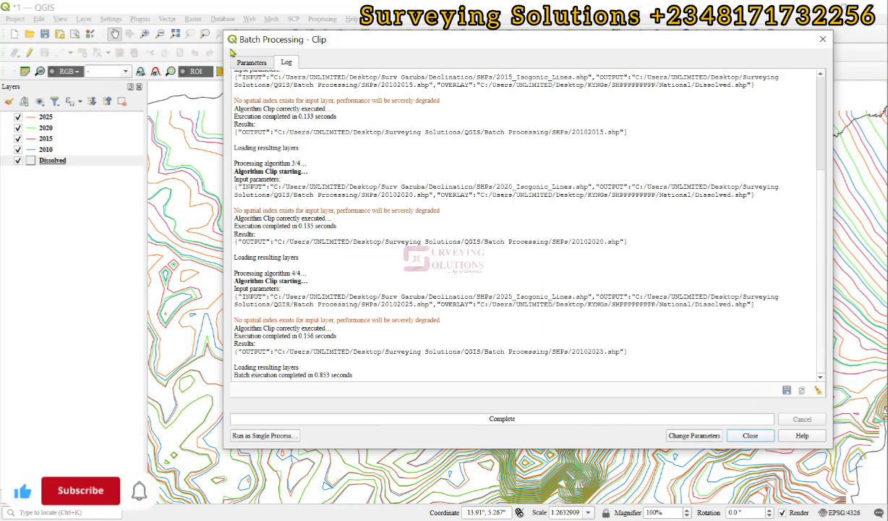
{"action": "left_click", "coordinate": [250, 64]}
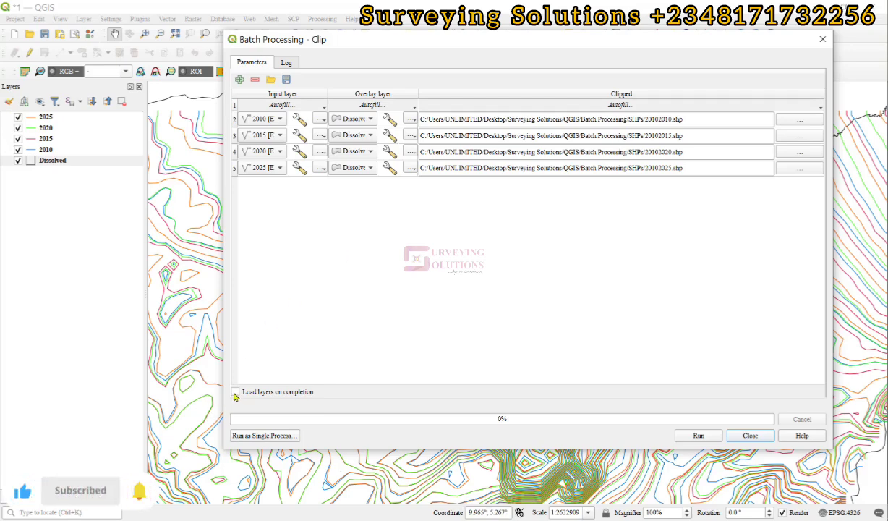
{"action": "left_click", "coordinate": [750, 435]}
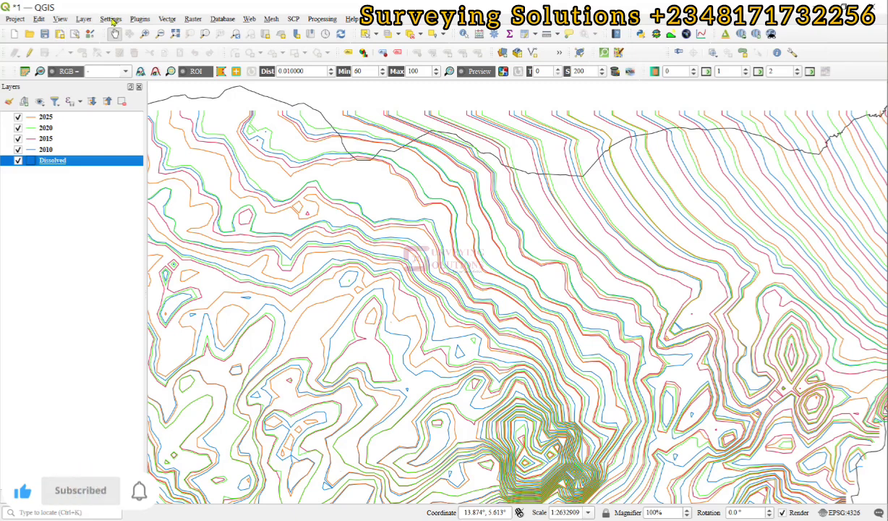
- Start adding a vector layer, browse to the SHPs folder in Batch Processing and list only ESRI Shapefiles
{"action": "left_click", "coordinate": [83, 19]}
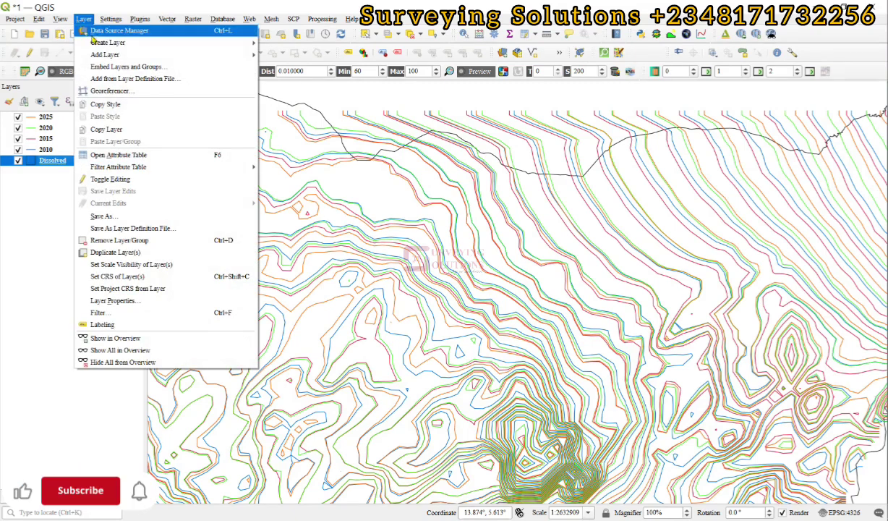
{"action": "mouse_move", "coordinate": [108, 54]}
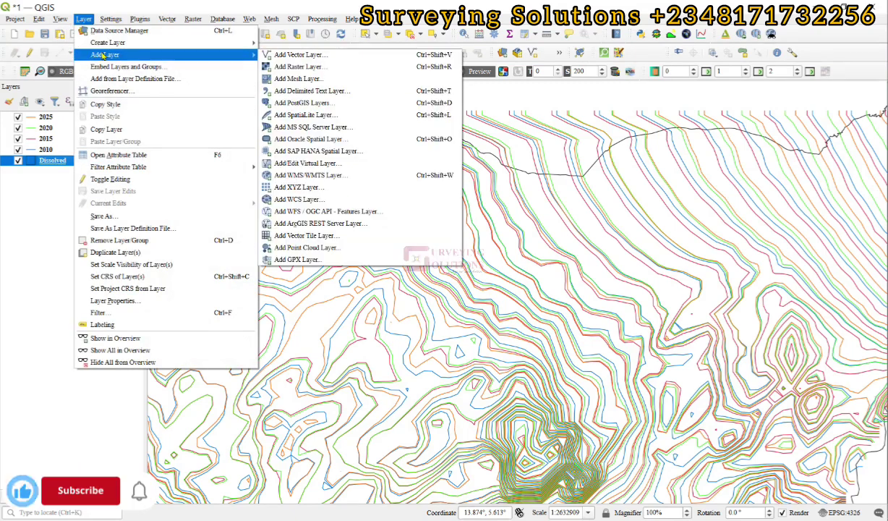
{"action": "left_click", "coordinate": [345, 56]}
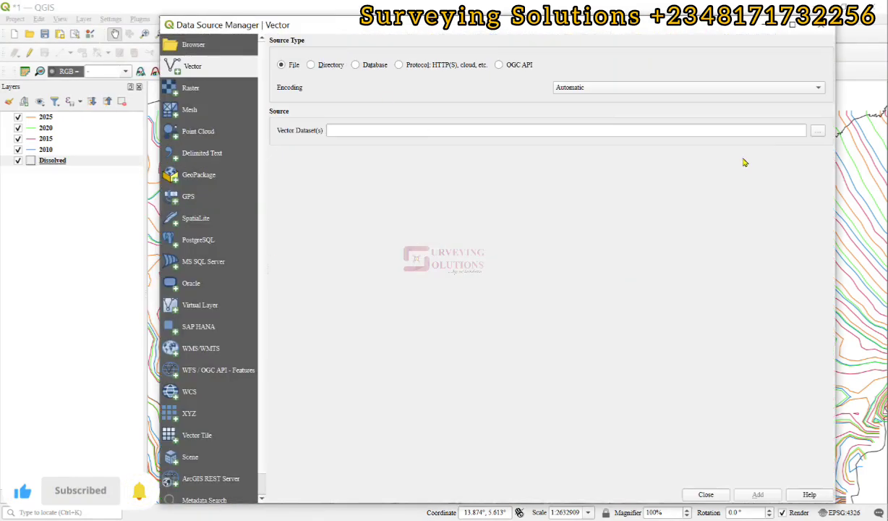
{"action": "left_click", "coordinate": [818, 131]}
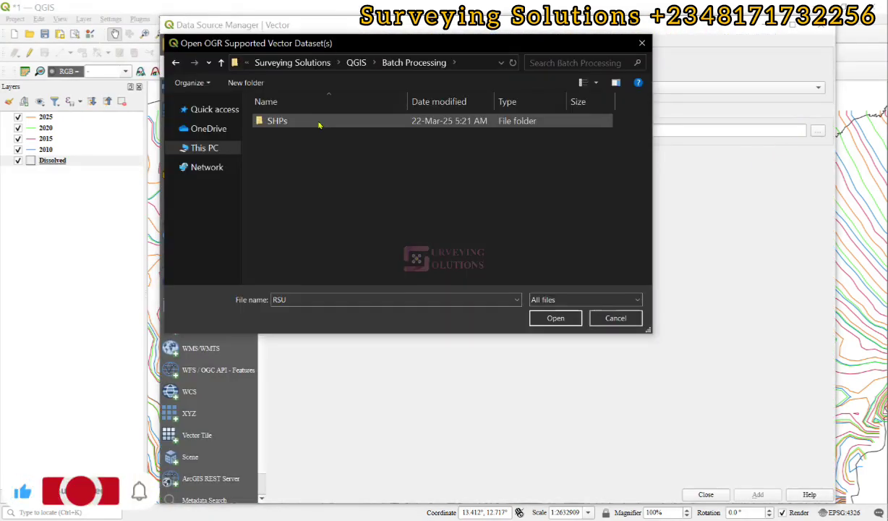
{"action": "left_click", "coordinate": [567, 301]}
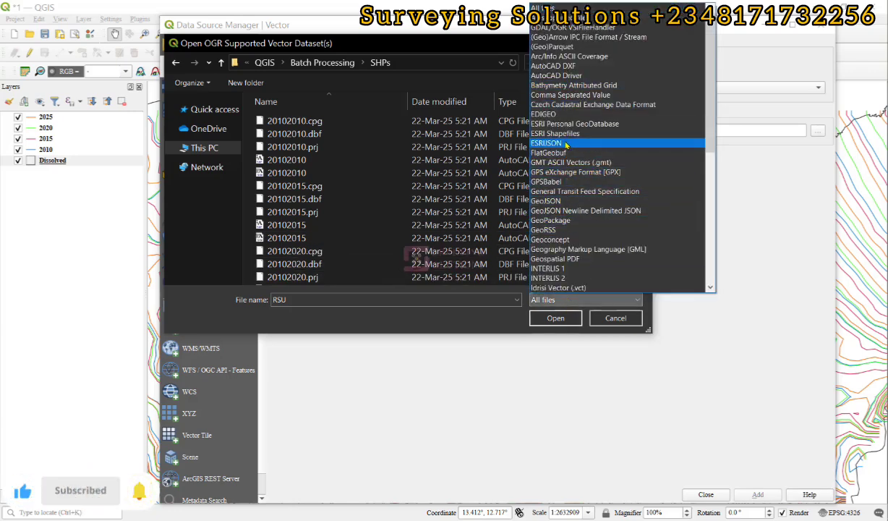
{"action": "left_click", "coordinate": [564, 135]}
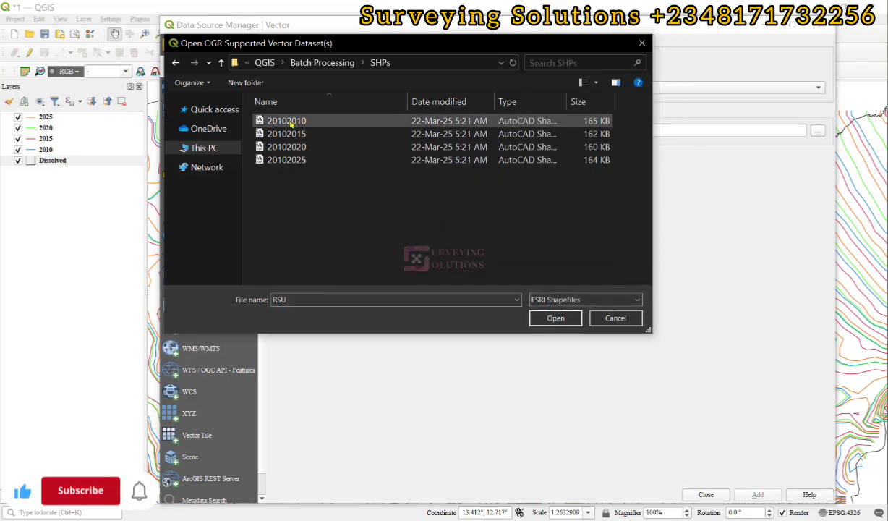
- Add the four clipped shapefiles 20102010, 20102015, 20102020 and 20102025 to the map and close the data source window
{"action": "left_click", "coordinate": [313, 122]}
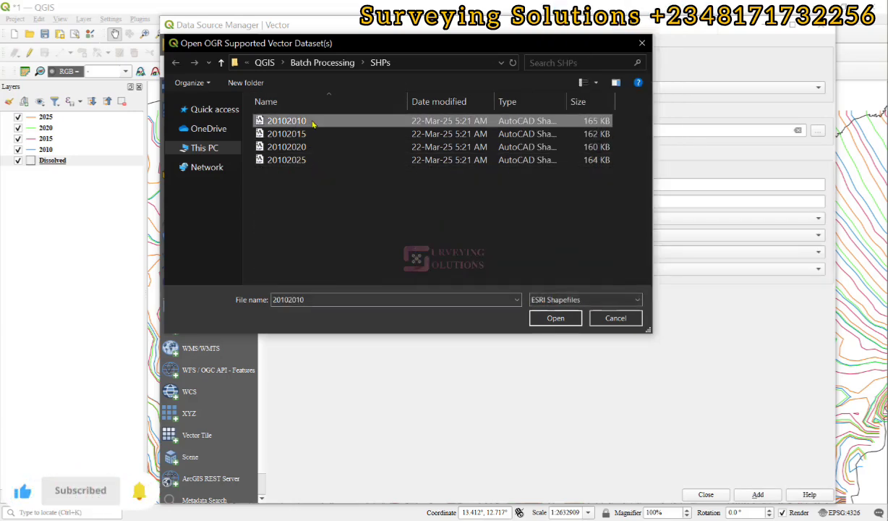
{"action": "key", "text": "ctrl+a"}
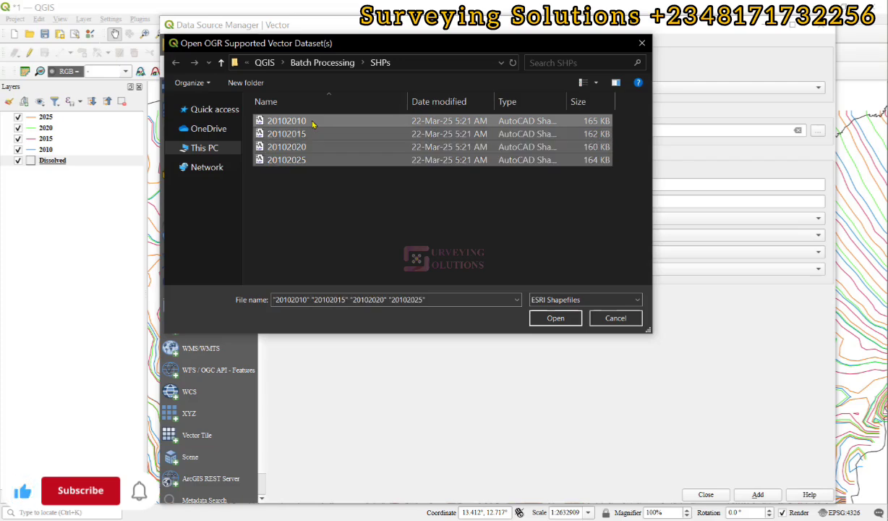
{"action": "left_click", "coordinate": [545, 319]}
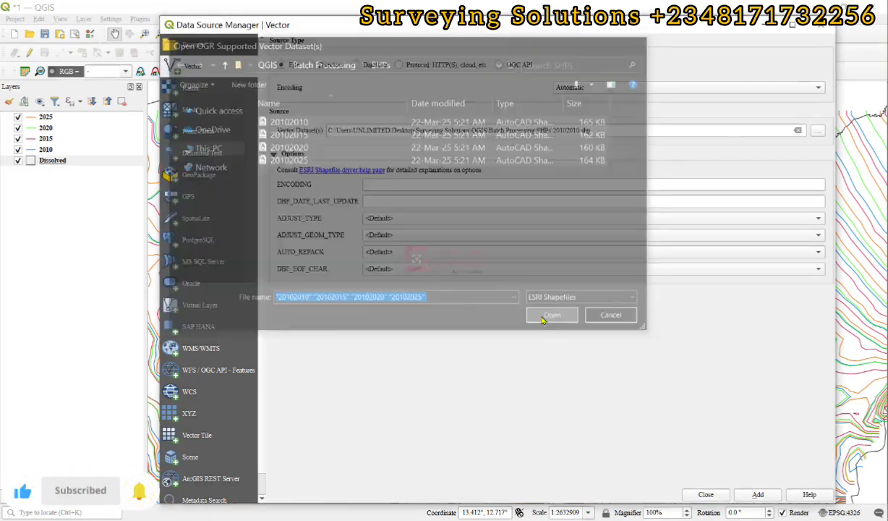
{"action": "left_click", "coordinate": [752, 496]}
{"action": "left_click", "coordinate": [705, 494]}
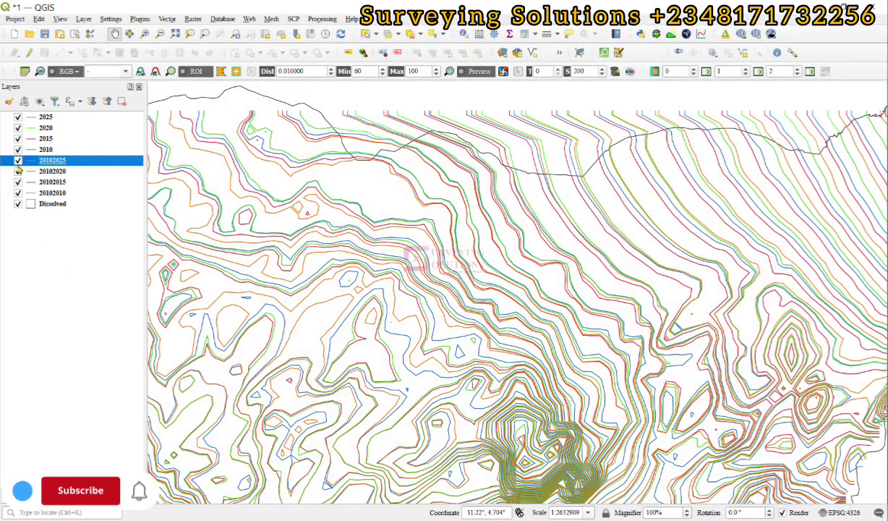
- Hide the original 2025, 2020, 2015 and 2010 contour layers
{"action": "left_click", "coordinate": [18, 118]}
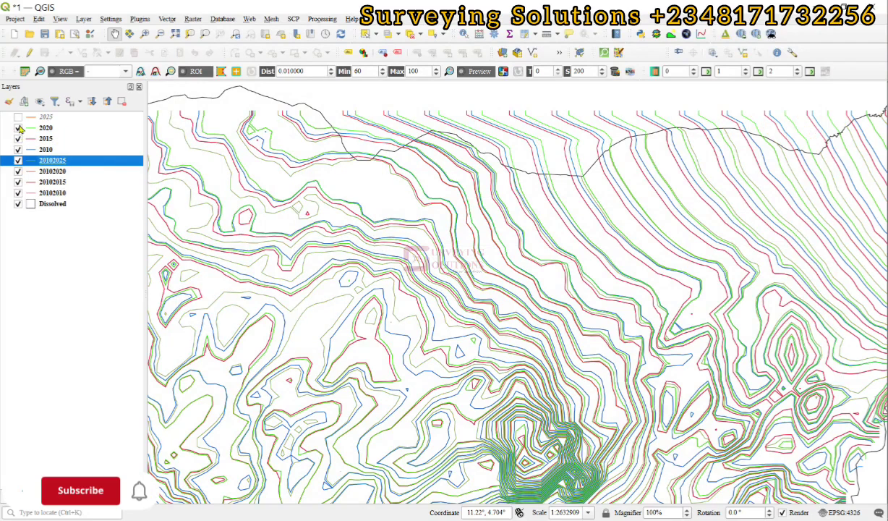
{"action": "left_click", "coordinate": [18, 128]}
{"action": "left_click", "coordinate": [20, 138]}
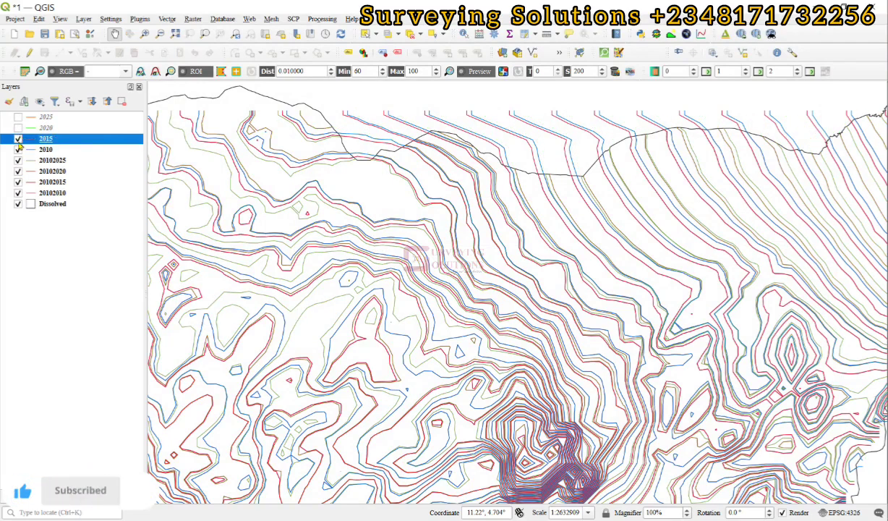
{"action": "left_click", "coordinate": [18, 139]}
{"action": "left_click", "coordinate": [18, 150]}
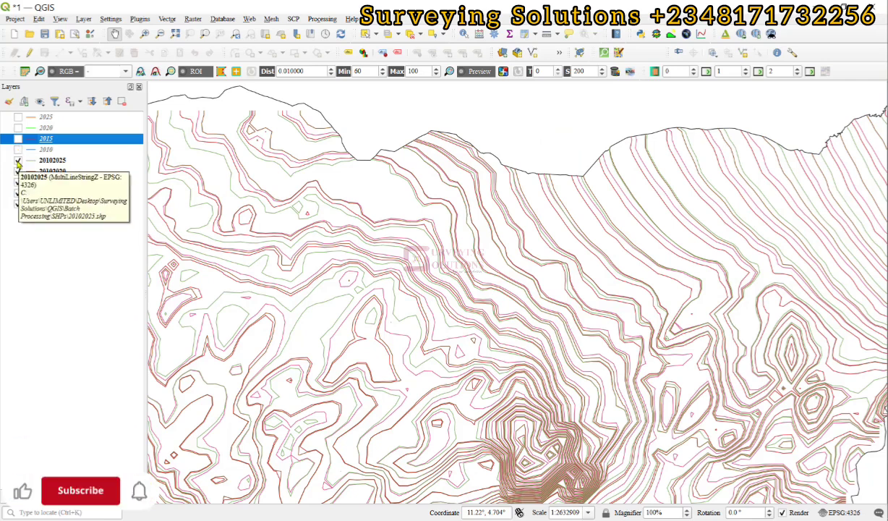
- Examine the clipped contours along the northern edge of the Dissolved boundary
{"action": "left_click_drag", "start_coordinate": [502, 211], "coordinate": [470, 171]}
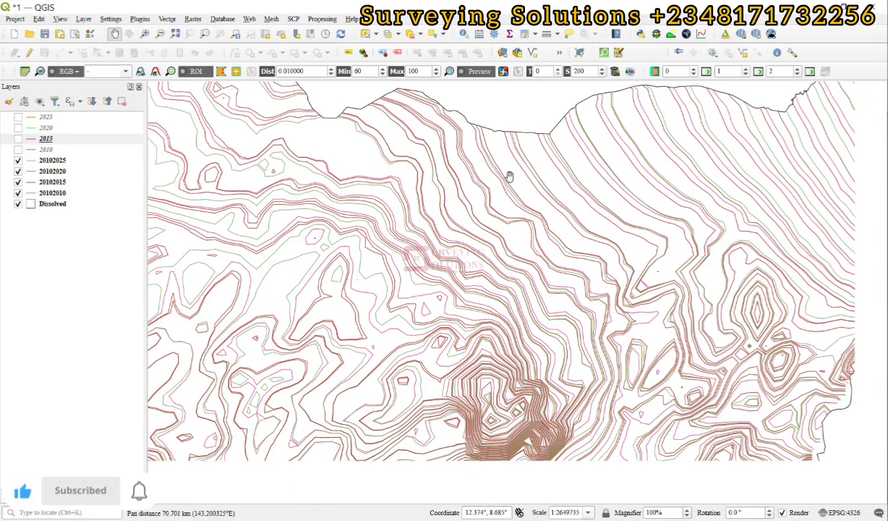
{"action": "left_click_drag", "start_coordinate": [761, 208], "coordinate": [581, 281]}
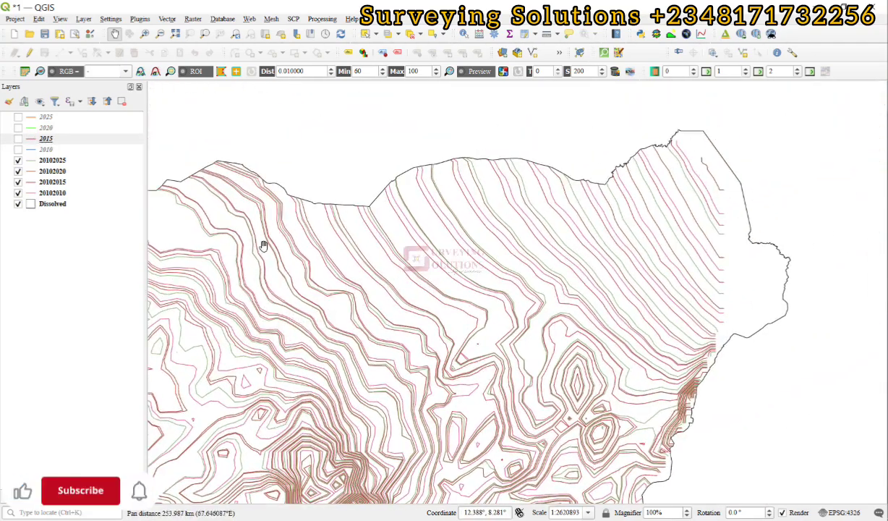
{"action": "scroll", "coordinate": [413, 228], "scroll_direction": "up", "scroll_amount": 1}
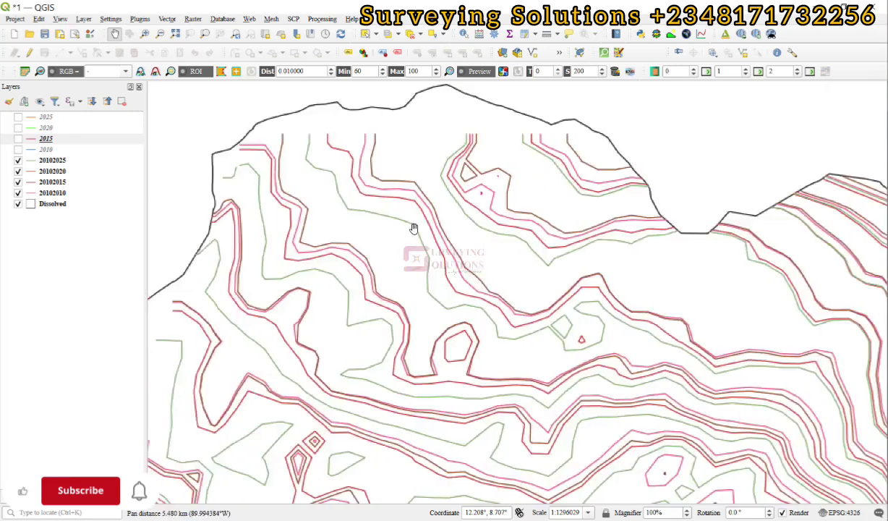
{"action": "left_click_drag", "start_coordinate": [414, 227], "coordinate": [680, 354]}
{"action": "scroll", "coordinate": [452, 202], "scroll_direction": "up", "scroll_amount": 1}
{"action": "left_click_drag", "start_coordinate": [522, 279], "coordinate": [363, 240]}
- Zoom the map to the combined extent of the four clipped layers, 20102025 through 20102010
{"action": "left_click", "coordinate": [66, 163]}
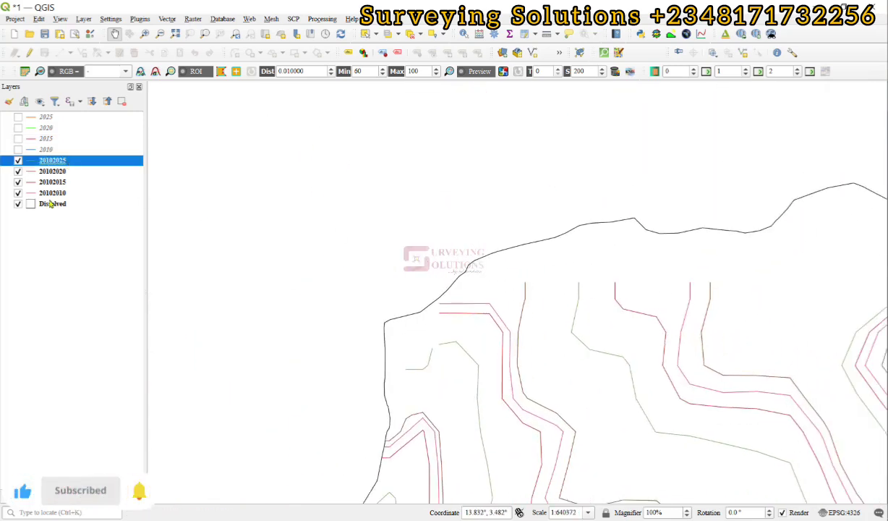
{"action": "left_click", "coordinate": [52, 193], "text": "shift"}
{"action": "right_click", "coordinate": [71, 164]}
{"action": "left_click", "coordinate": [101, 169]}
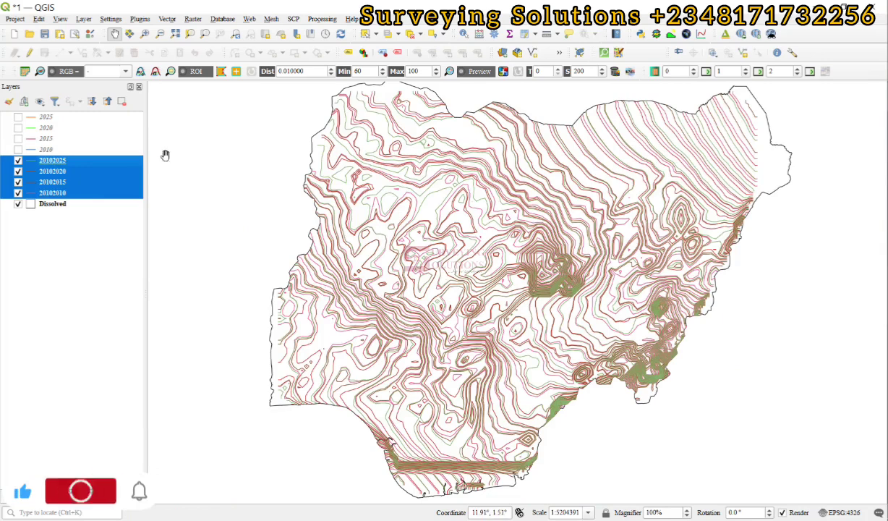
- Zoom the map to the Dissolved layer to view the clipped contours within the whole boundary
{"action": "left_click", "coordinate": [54, 203]}
{"action": "right_click", "coordinate": [54, 203]}
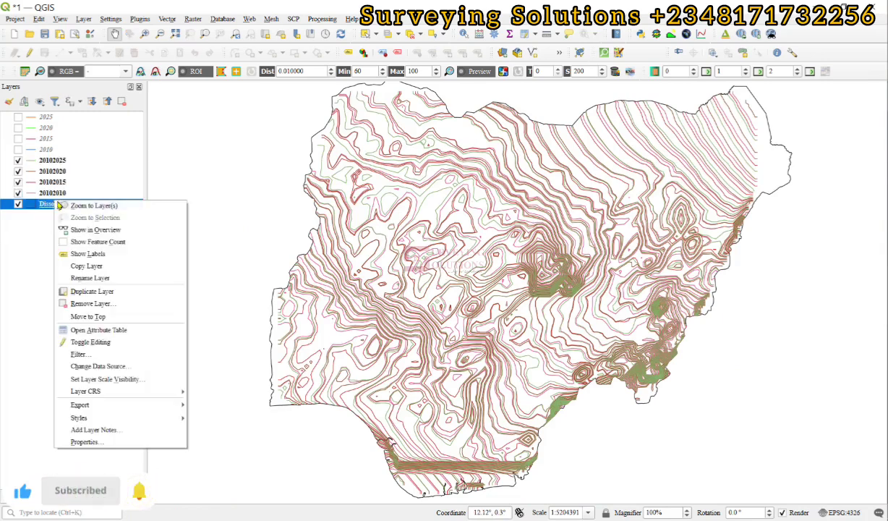
{"action": "left_click", "coordinate": [94, 208]}
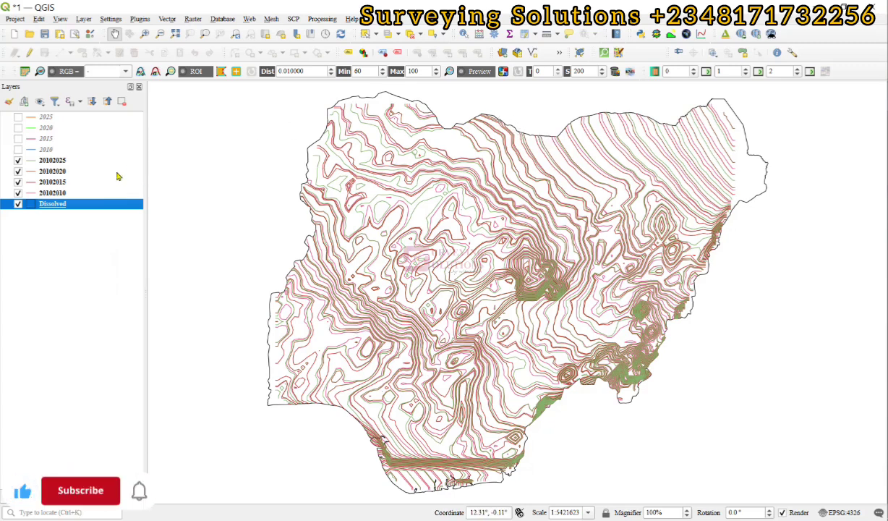
{"action": "left_click", "coordinate": [19, 150]}
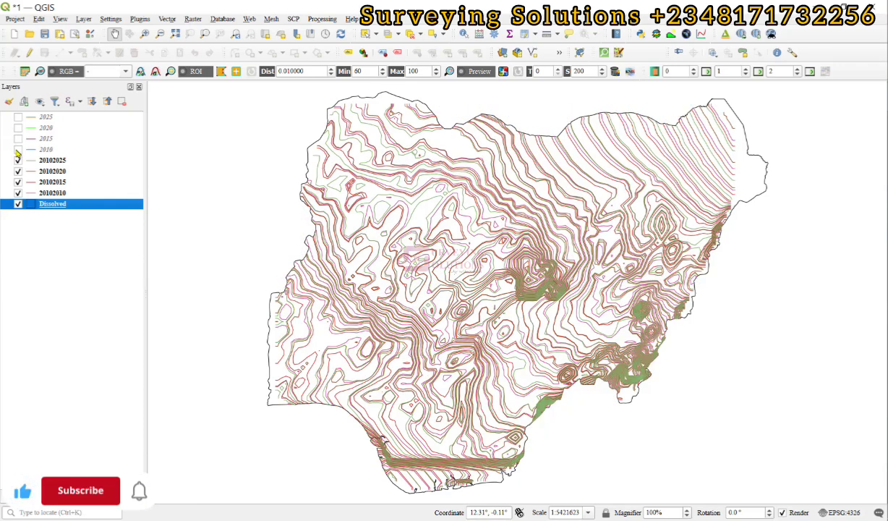